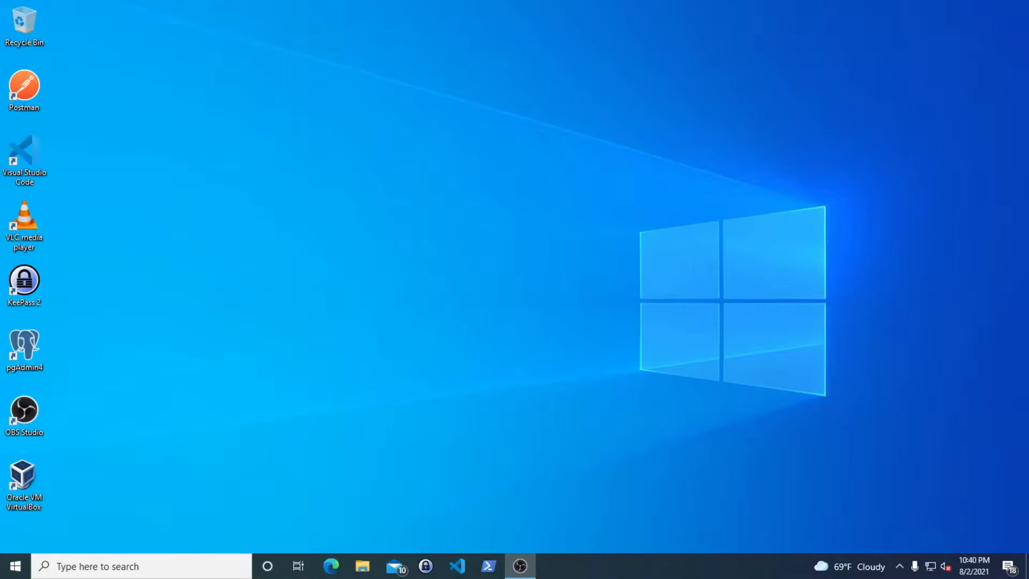
# Open File Explorer on This PC, showing Local Disk (C:) and DVD RW Drive (E:)
pyautogui.press('super+e')
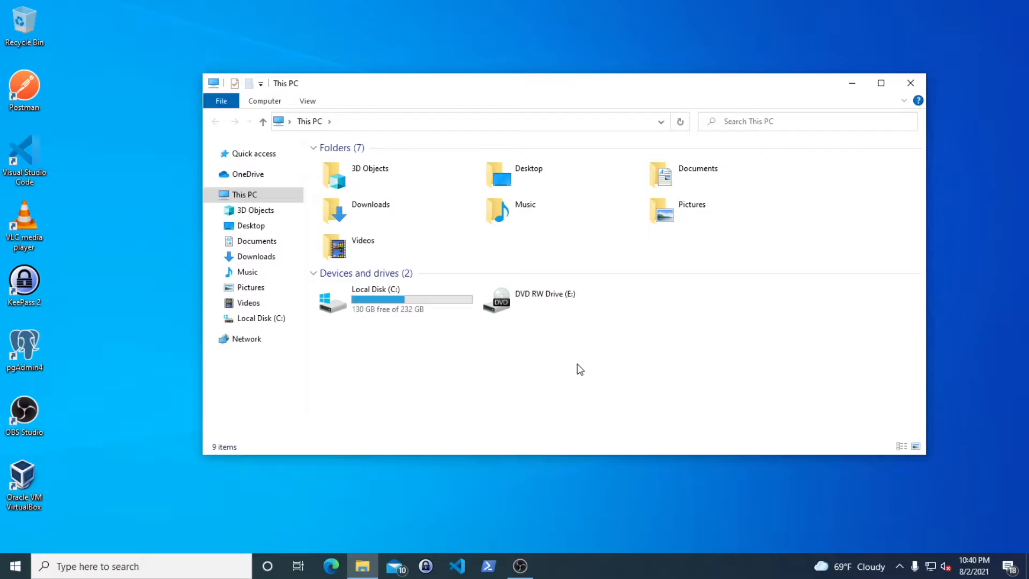
# Search Windows for 'disk manager' and launch Create and format hard disk partitions
pyautogui.press('super')
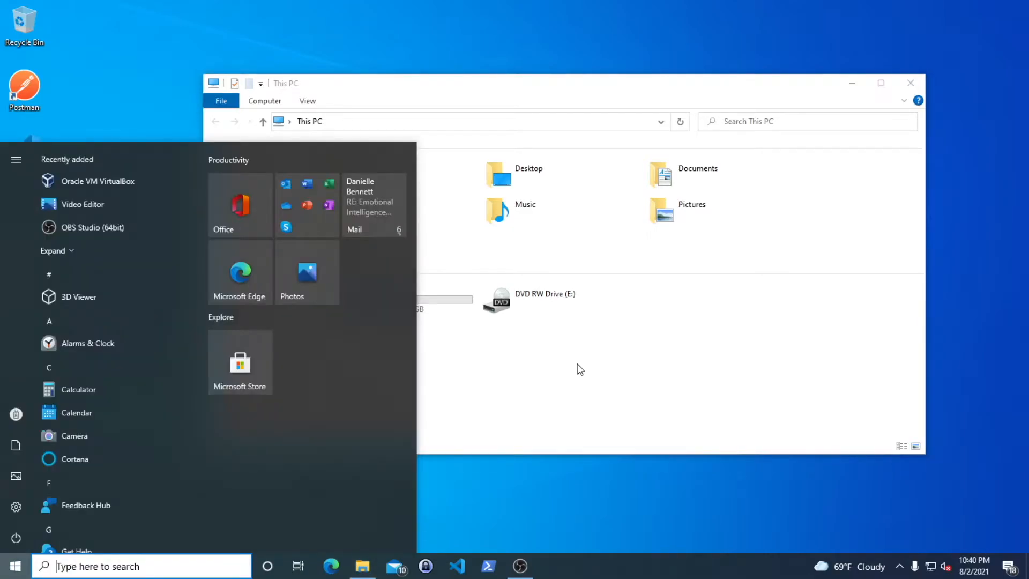
pyautogui.write('disk')
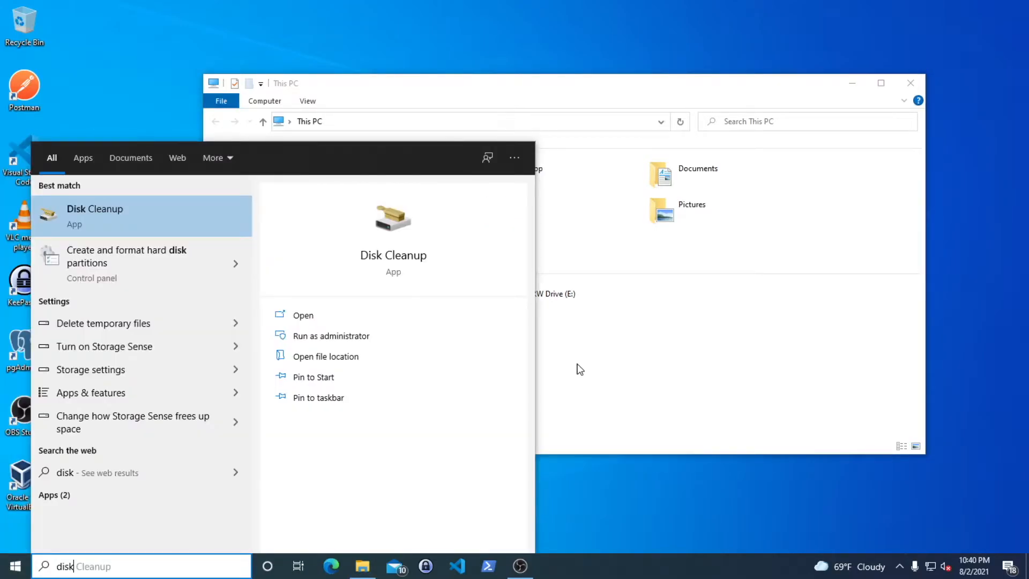
pyautogui.write(' man')
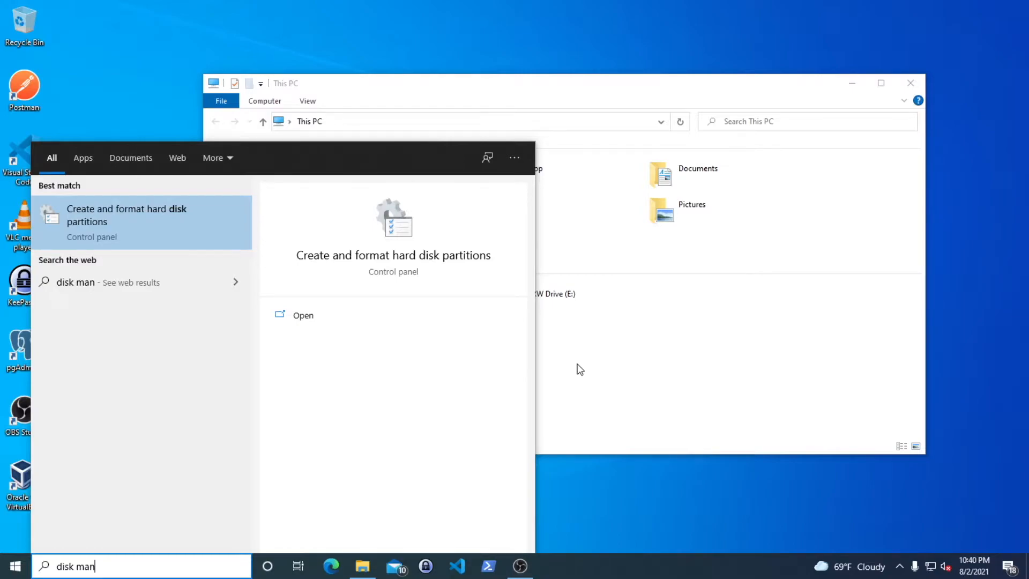
pyautogui.write('ager')
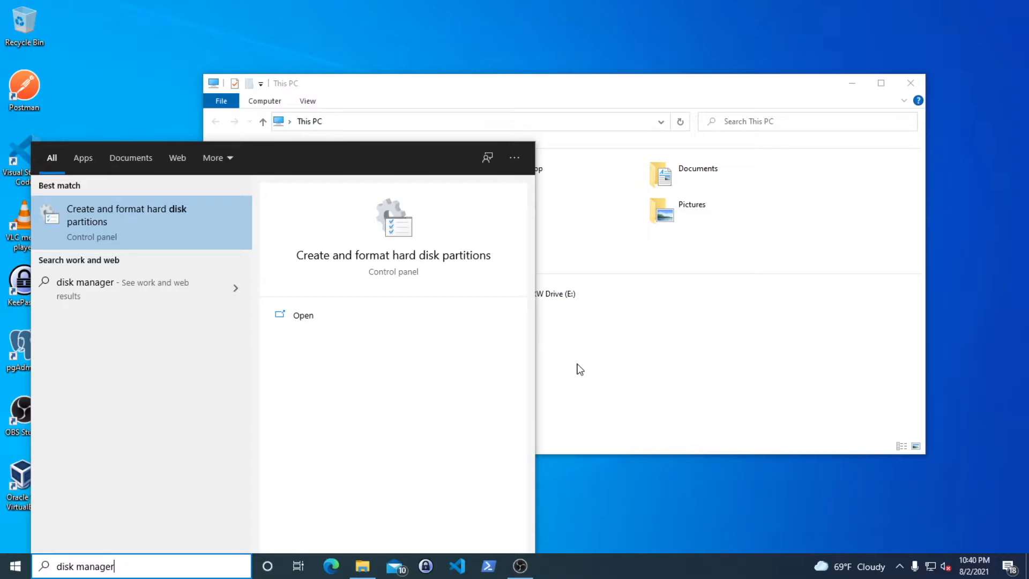
pyautogui.press('Return')
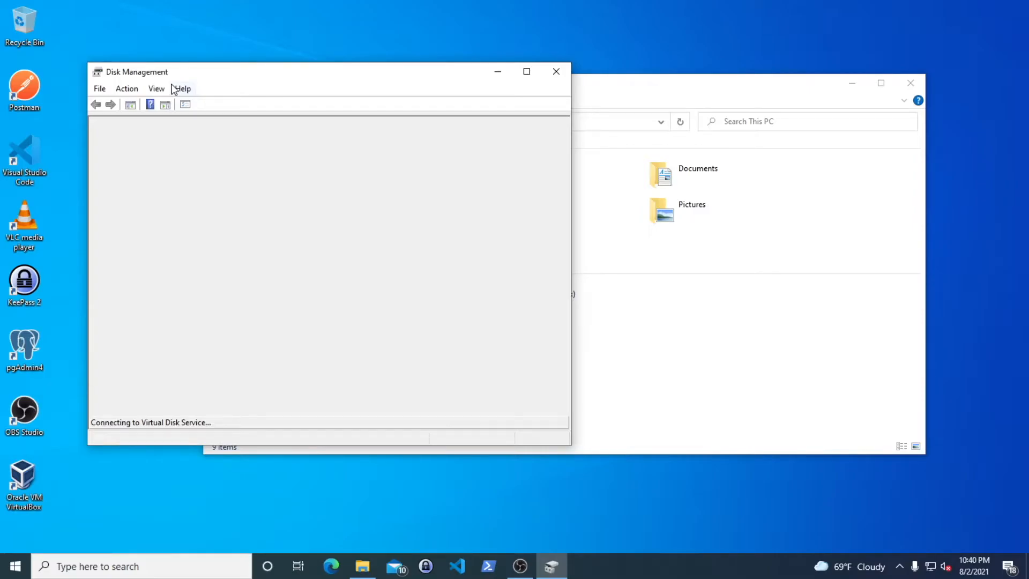
# Close Disk Management and reopen it from Control Panel's System and Security section
pyautogui.click(555, 72)
pyautogui.press('super')
pyautogui.write('con')
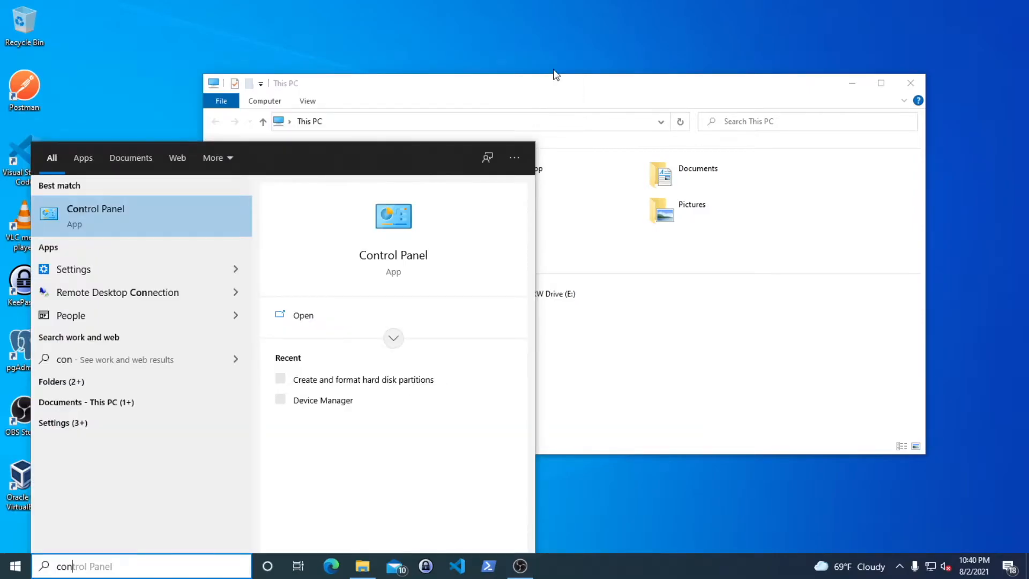
pyautogui.write('trol p')
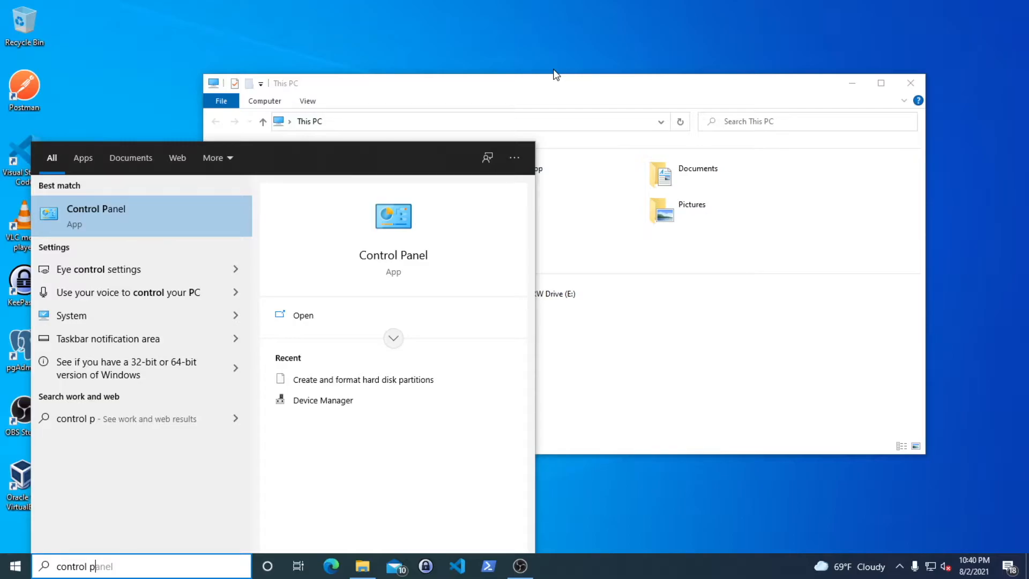
pyautogui.press('Return')
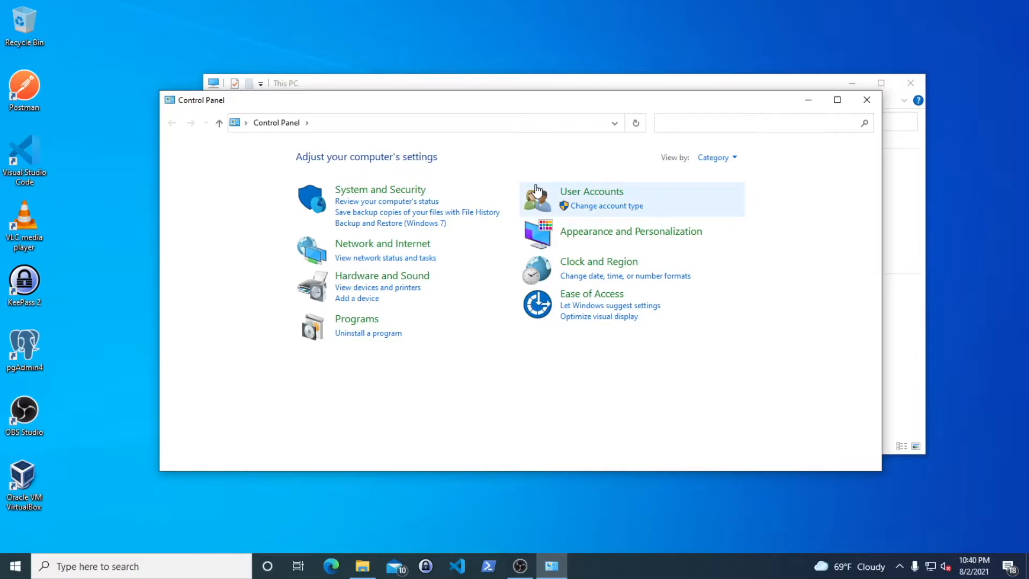
pyautogui.scroll(-1, 369, 439)
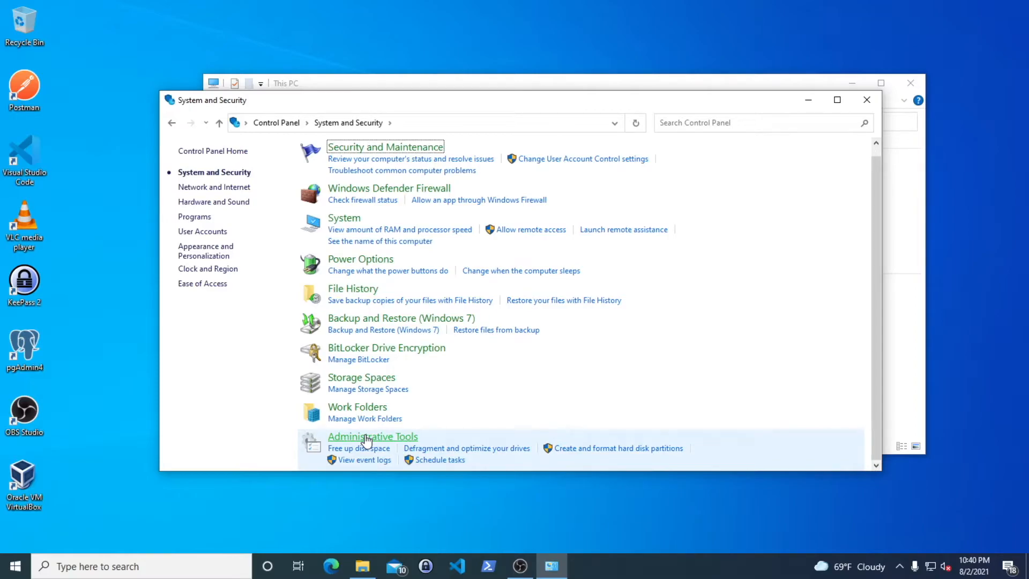
pyautogui.click(616, 448)
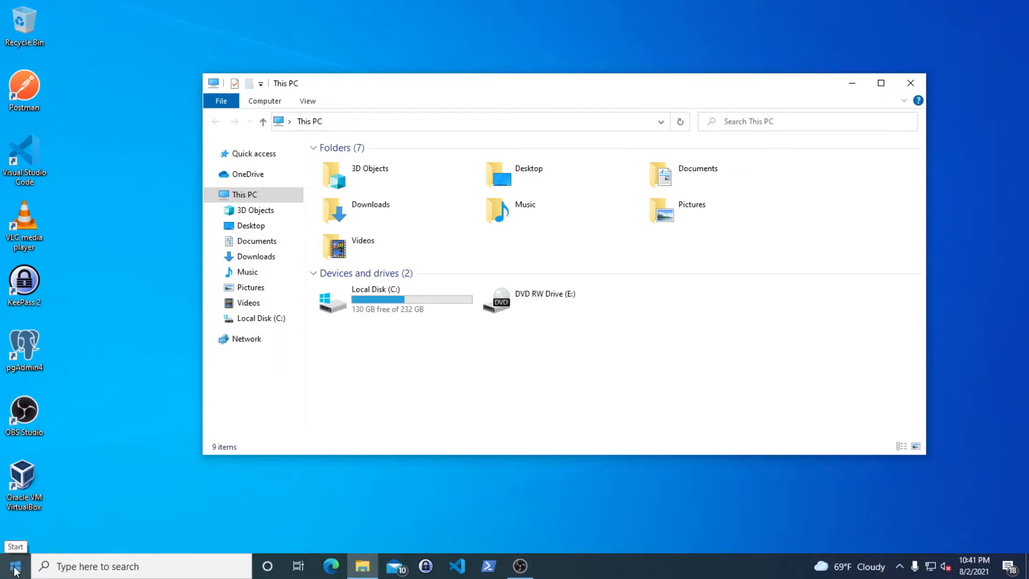
# Bring Disk Management forward and select Disk 1's 465.76 GB unallocated space
pyautogui.click(90, 346)
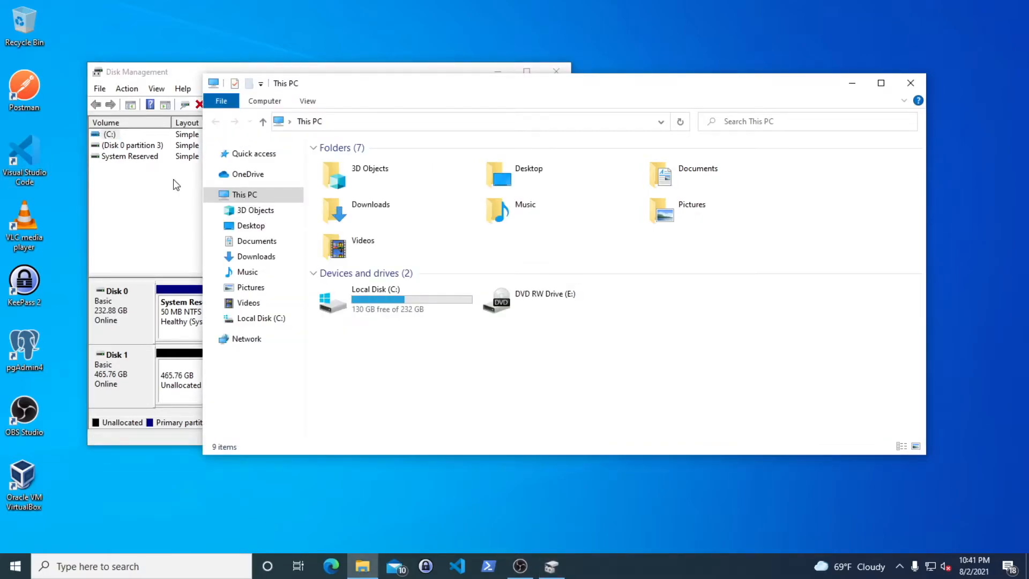
pyautogui.click(172, 179)
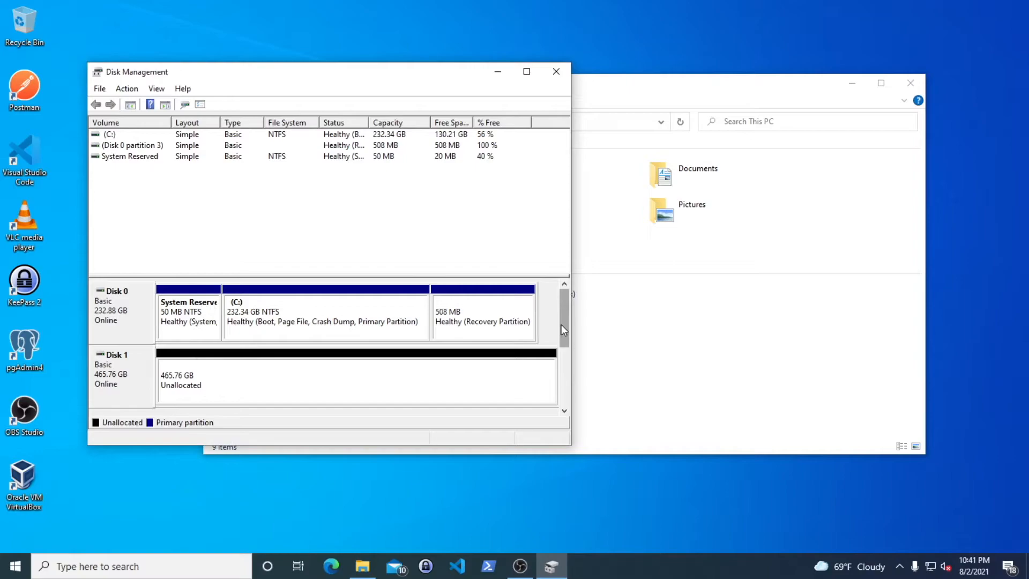
pyautogui.scroll(-1, 564, 329)
pyautogui.click(305, 324)
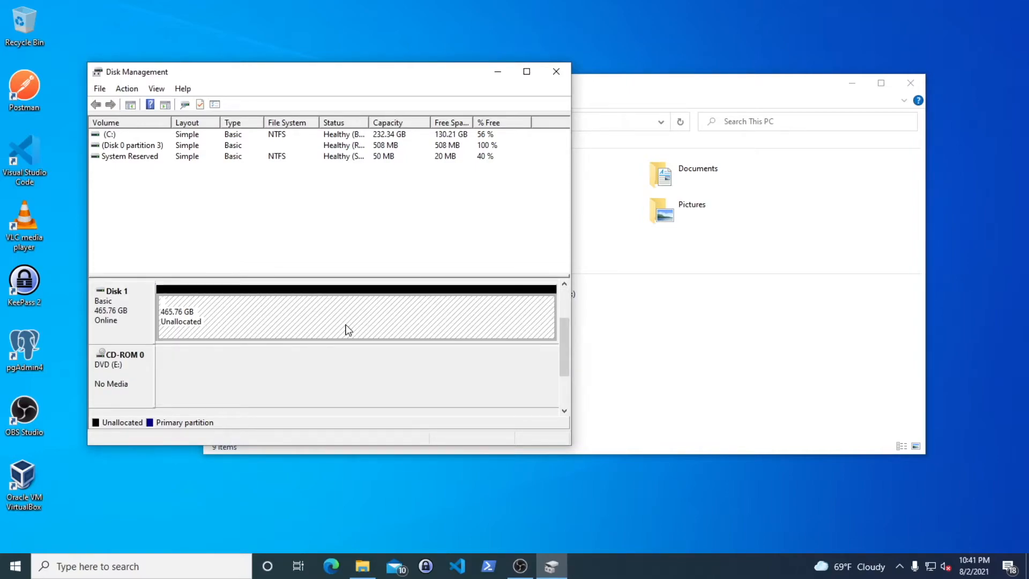
# Start a New Simple Volume on Disk 1 using the full 476938 MB and drive letter D
pyautogui.rightClick(290, 315)
pyautogui.click(391, 323)
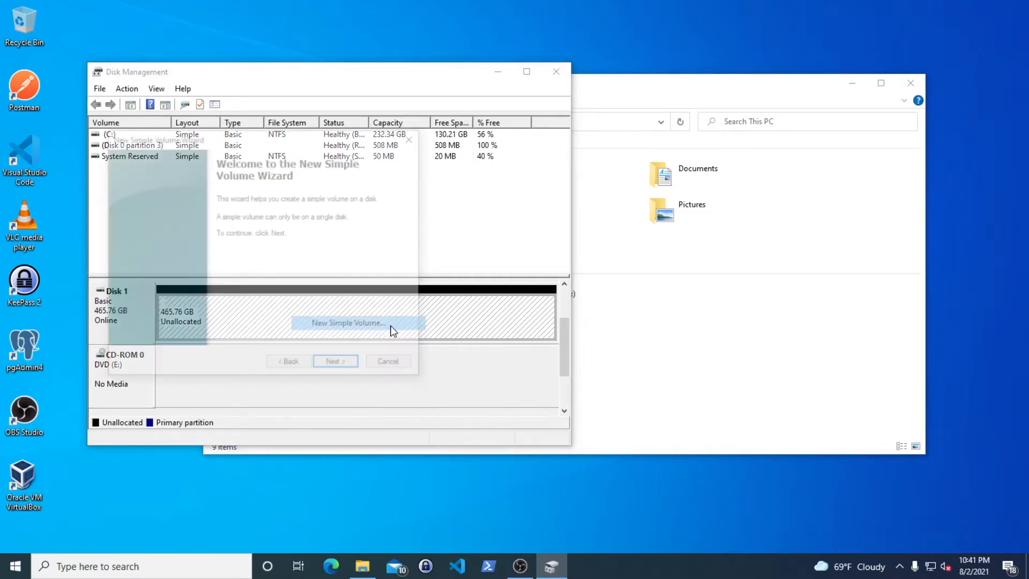
pyautogui.click(336, 364)
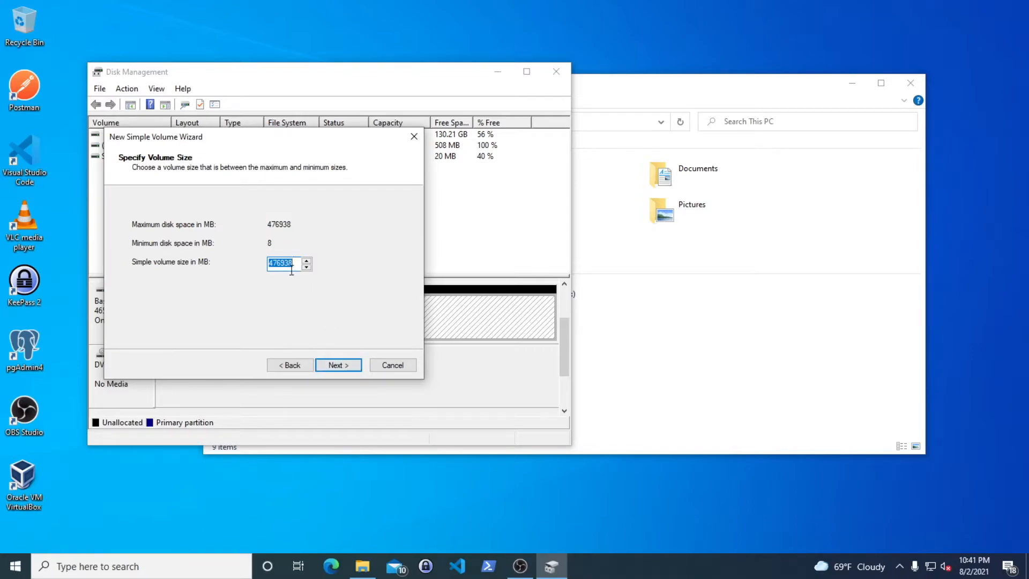
pyautogui.click(337, 365)
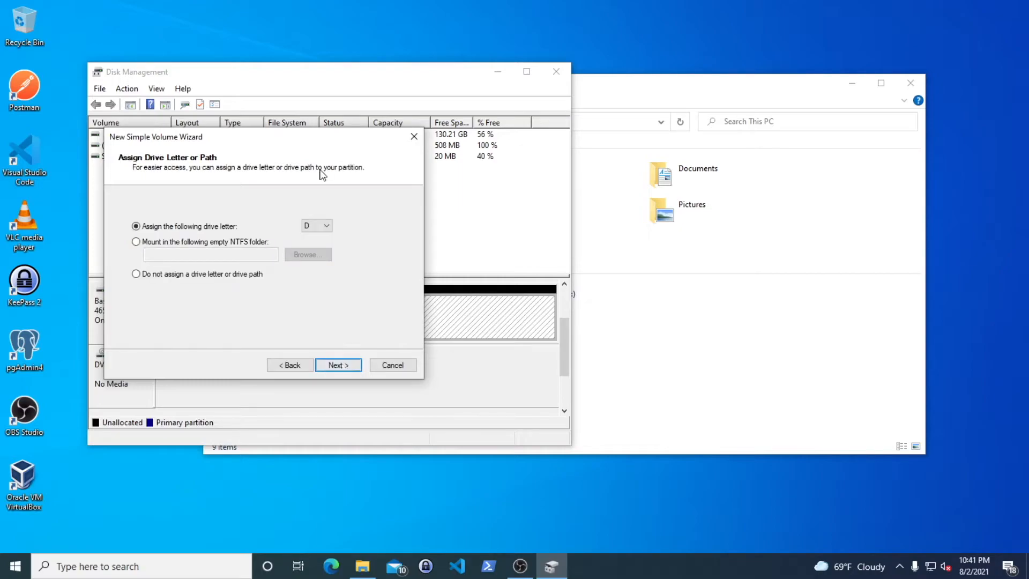
pyautogui.click(326, 226)
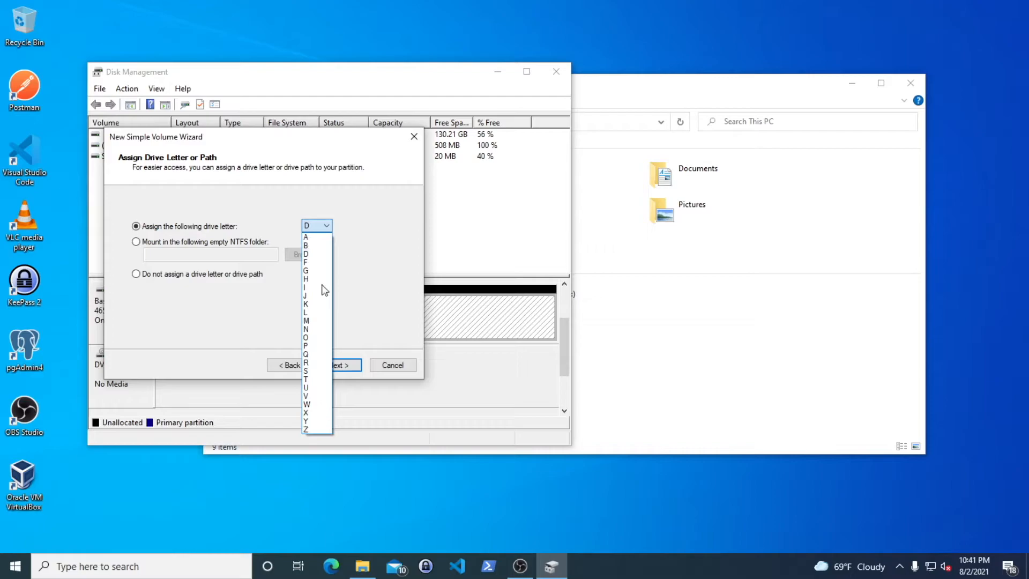
pyautogui.click(316, 254)
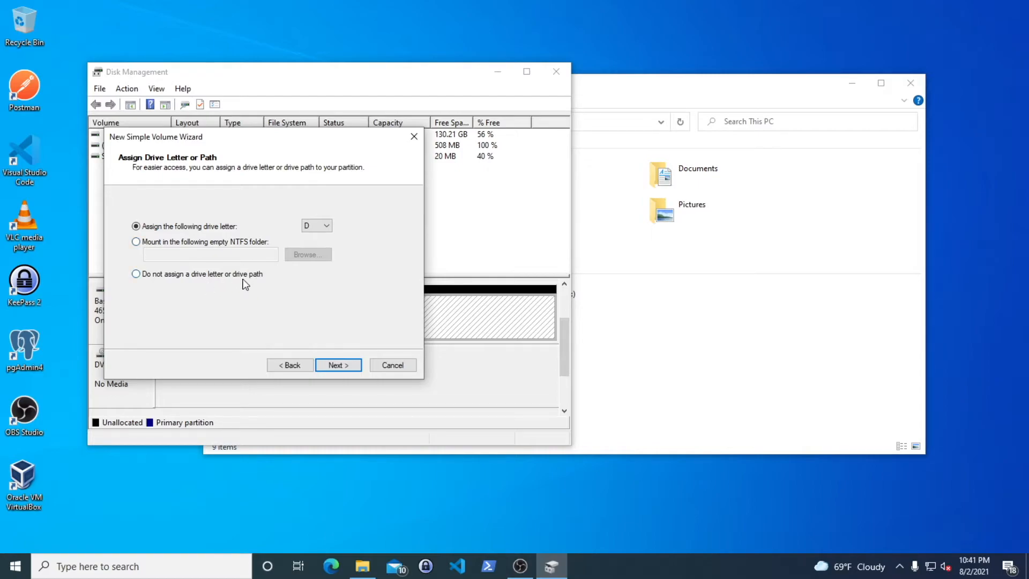
# Choose NTFS with Default allocation size, label the volume 'Data', and enable quick format
pyautogui.click(343, 368)
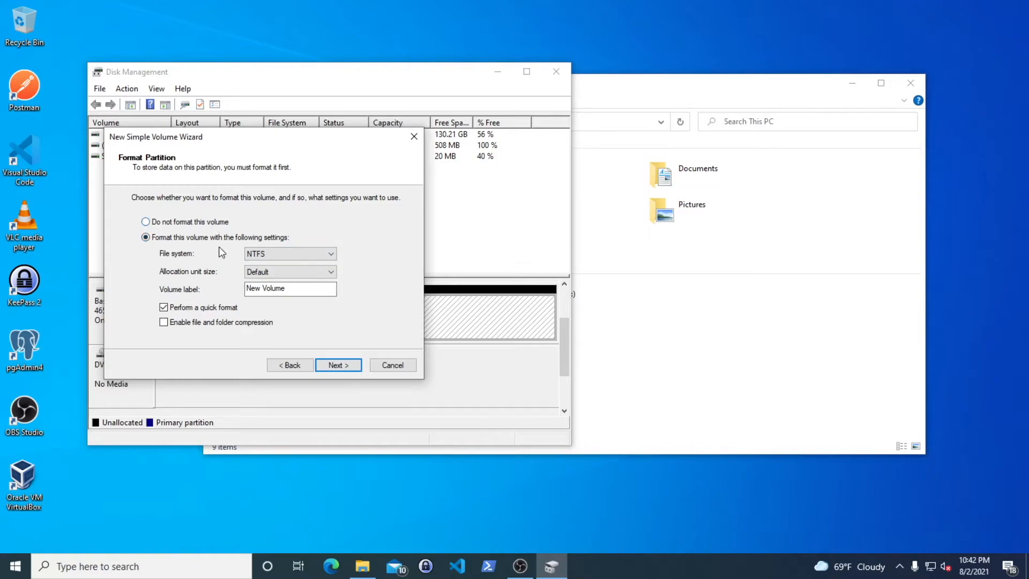
pyautogui.click(298, 256)
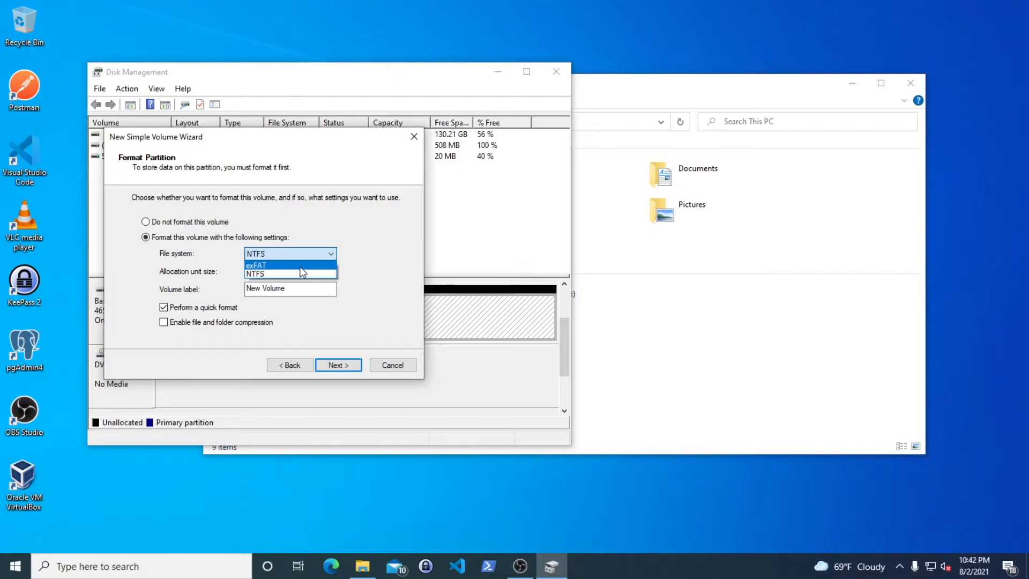
pyautogui.click(303, 274)
pyautogui.click(303, 275)
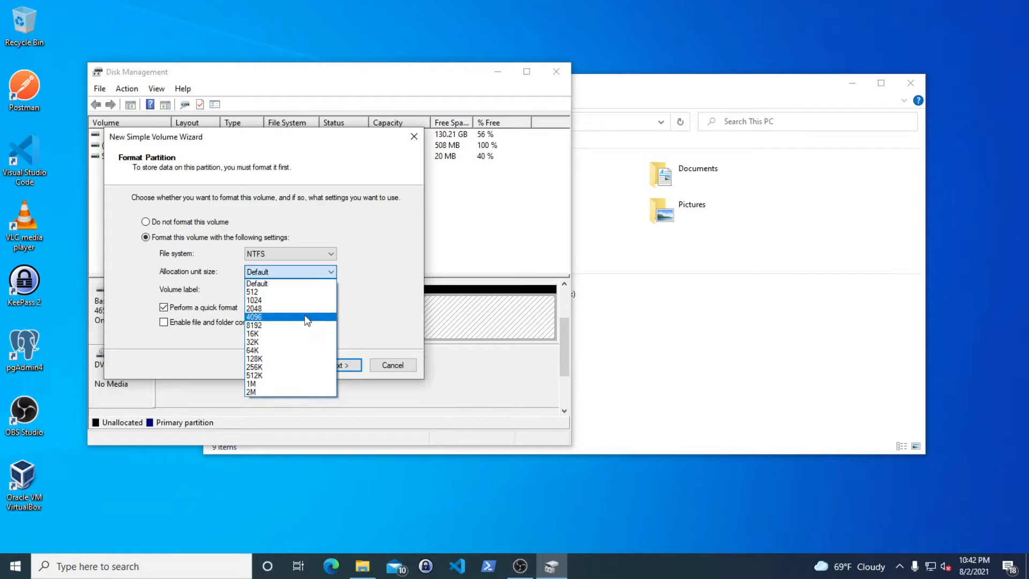
pyautogui.click(331, 273)
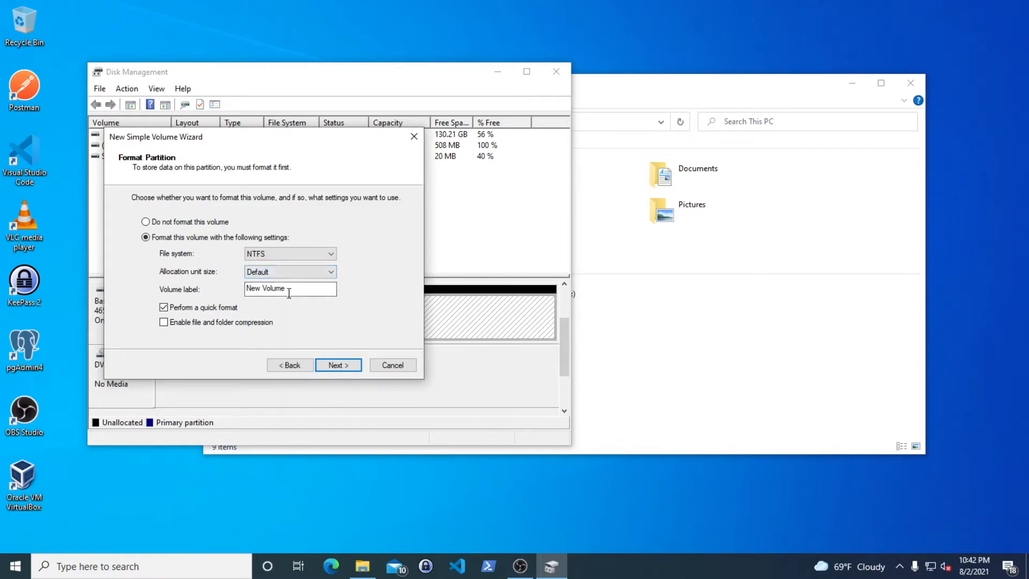
pyautogui.moveTo(293, 288); pyautogui.dragTo(232, 288)
pyautogui.write('Data')
pyautogui.click(223, 312)
# Finish the wizard to format the volume, then select the new healthy Data (D:) partition
pyautogui.click(346, 367)
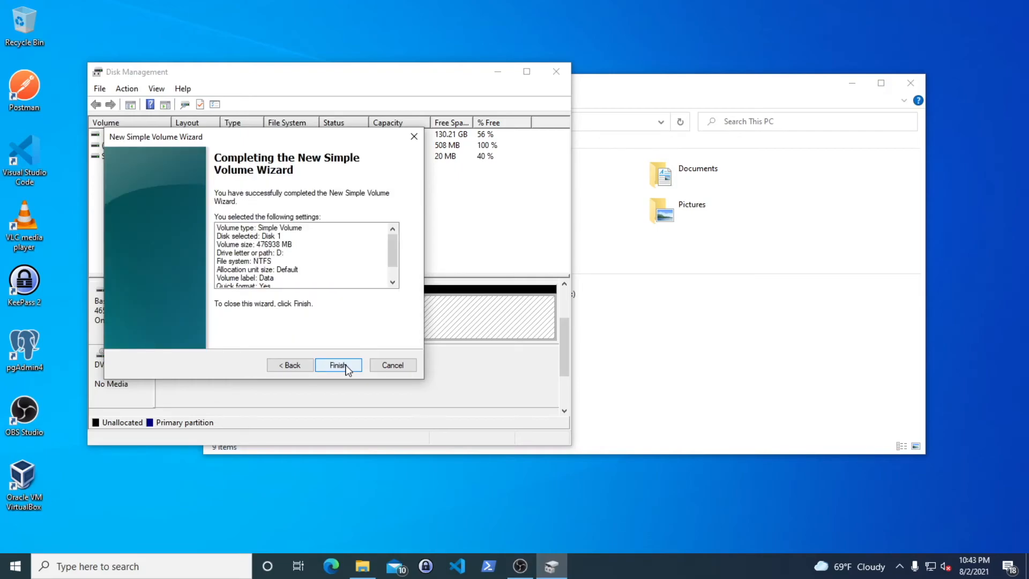
pyautogui.click(338, 365)
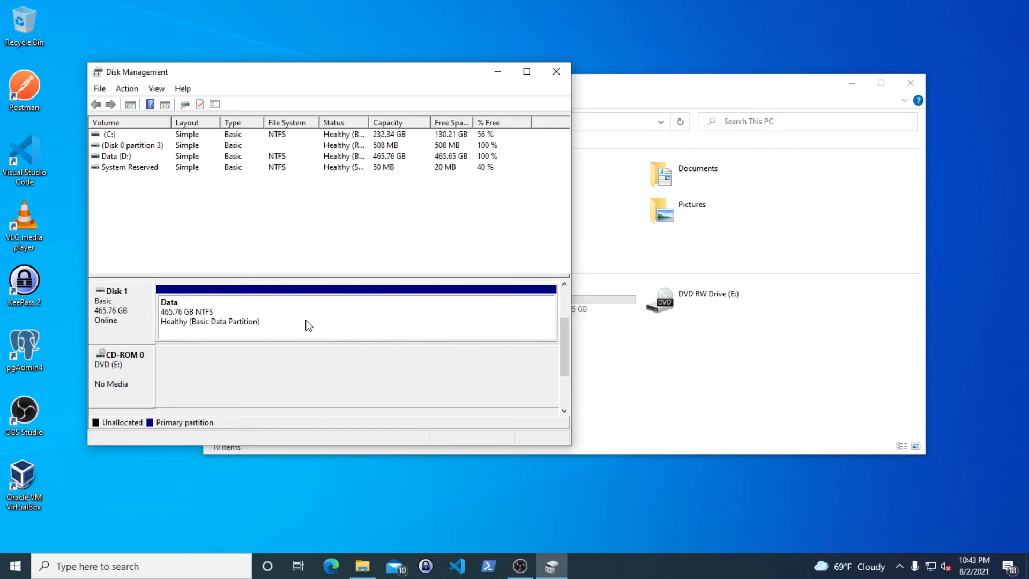
pyautogui.click(307, 322)
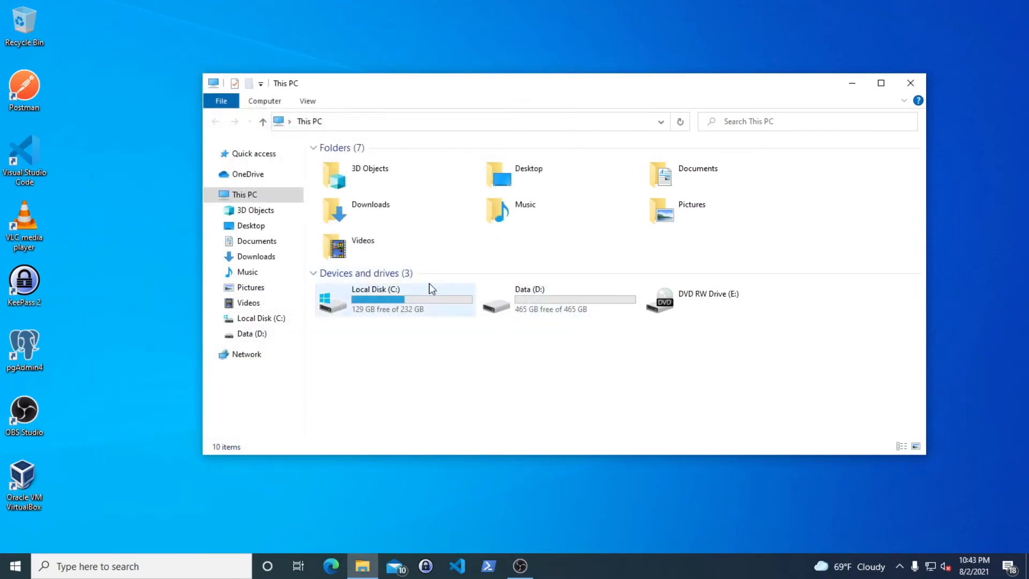
# Open Data (D:) in File Explorer and create a new folder named 'test folder'
pyautogui.click(539, 290)
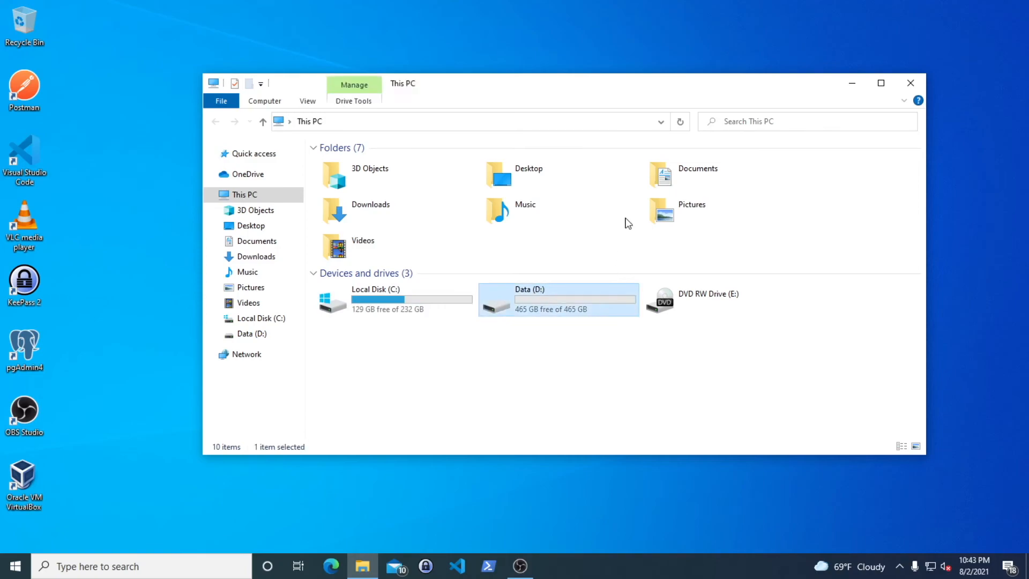
pyautogui.doubleClick(587, 300)
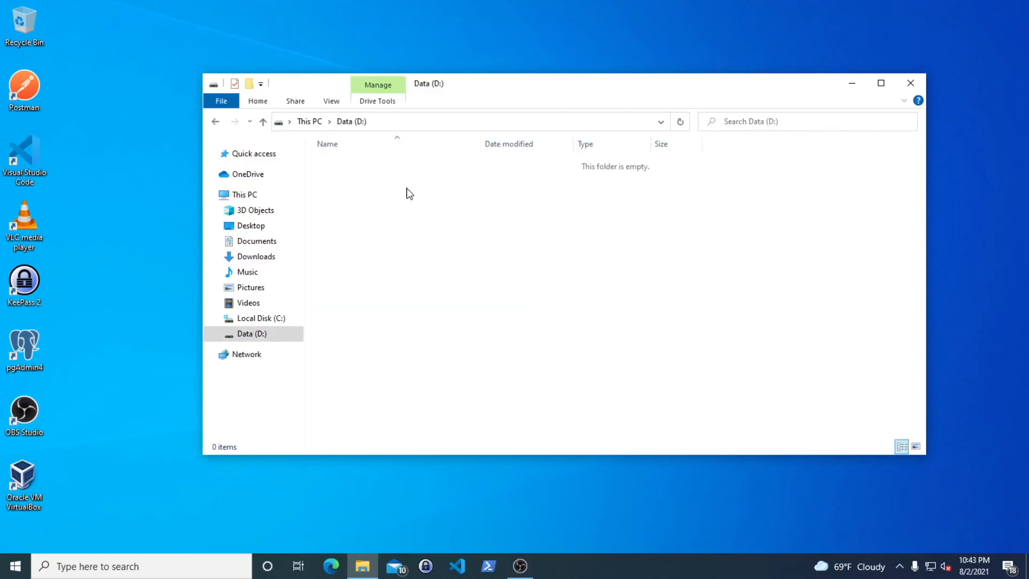
pyautogui.rightClick(571, 203)
pyautogui.moveTo(709, 386)
pyautogui.click(756, 386)
pyautogui.write('test folder')
pyautogui.press('Return')
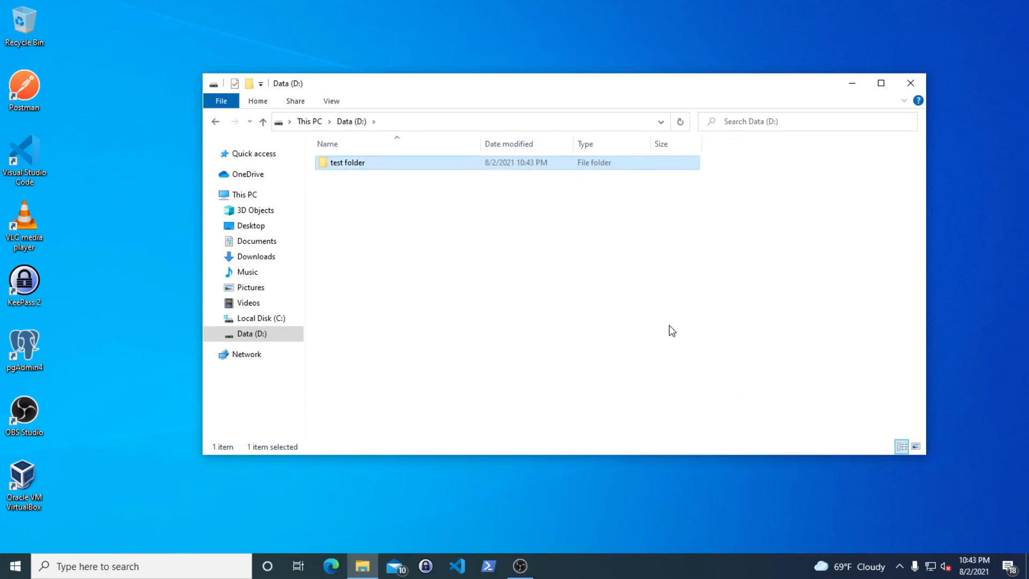